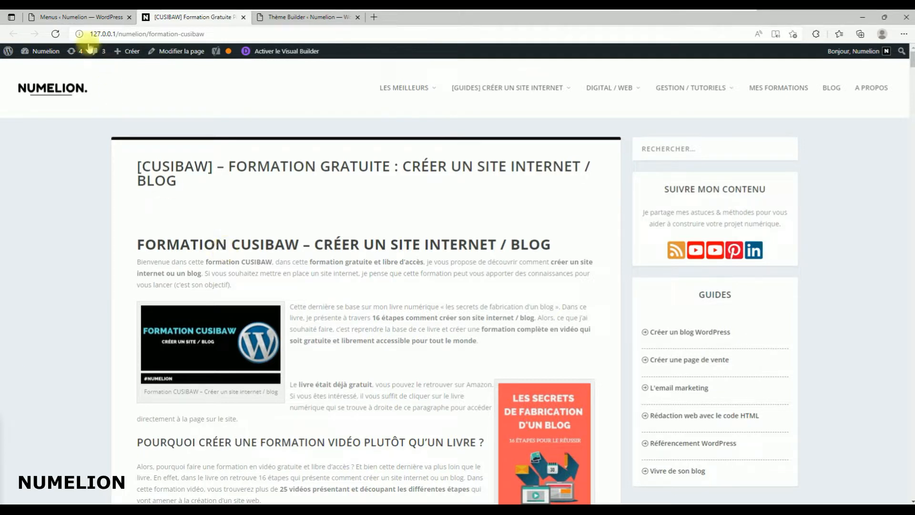
- Compare the Menu Principal structure with the LES MEILLEURS drop-down on the live formation-cusibaw page
left_click(74, 18)
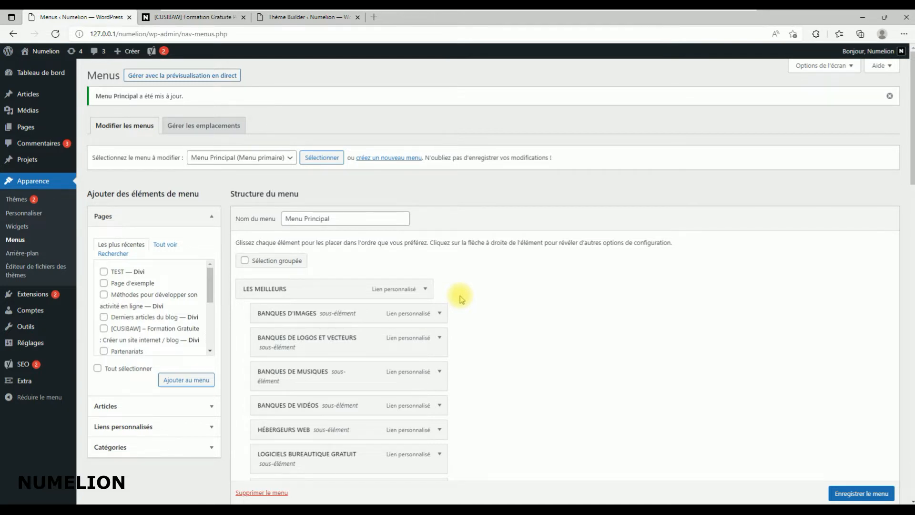
scroll(462, 299, "down", 2)
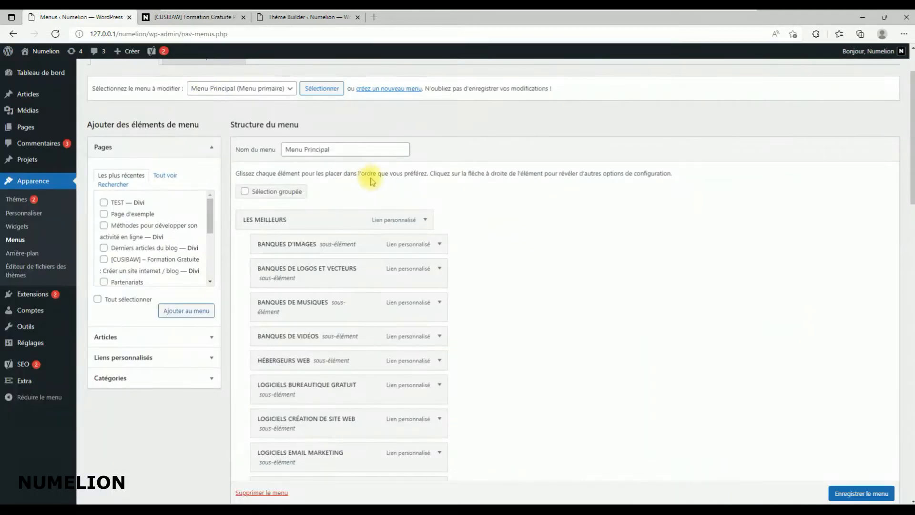
left_click(178, 19)
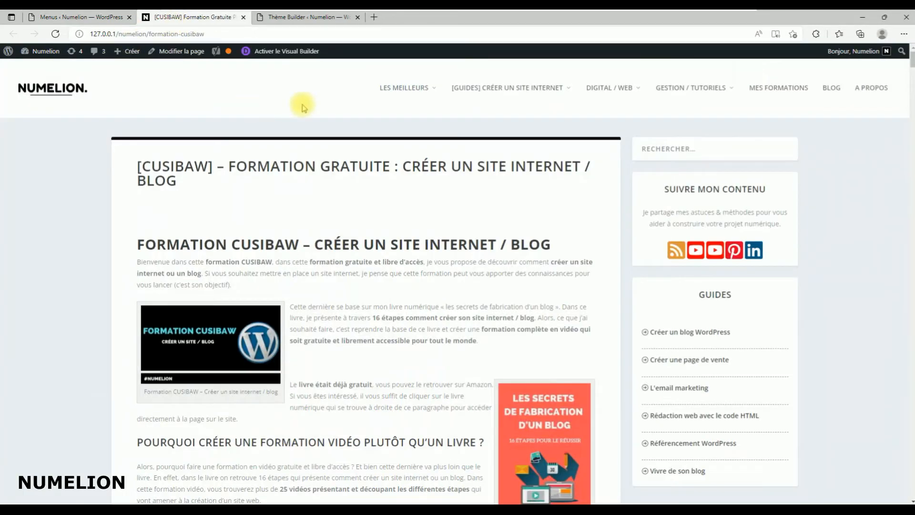
mouse_move(402, 85)
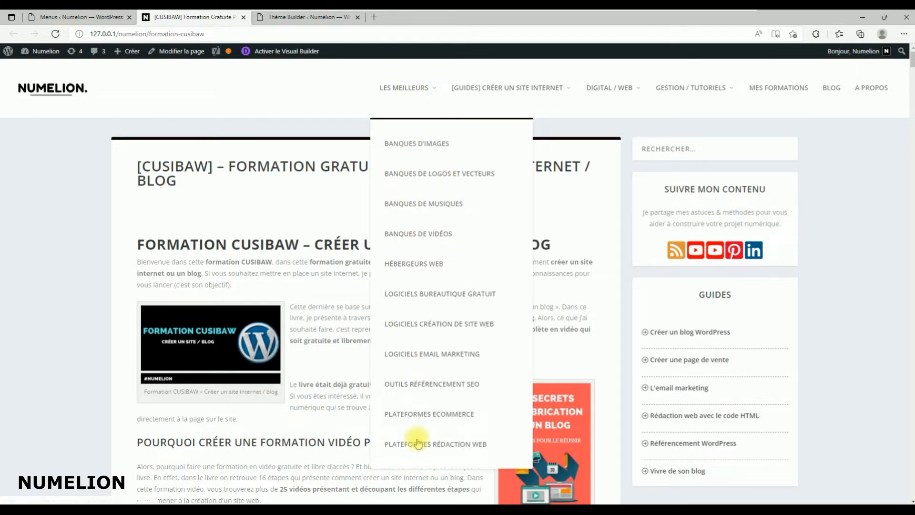
- Set the Extra Mega Menu option of the LES MEILLEURS item to "Mega Liste du menu", save the menu and check the live page
left_click(75, 18)
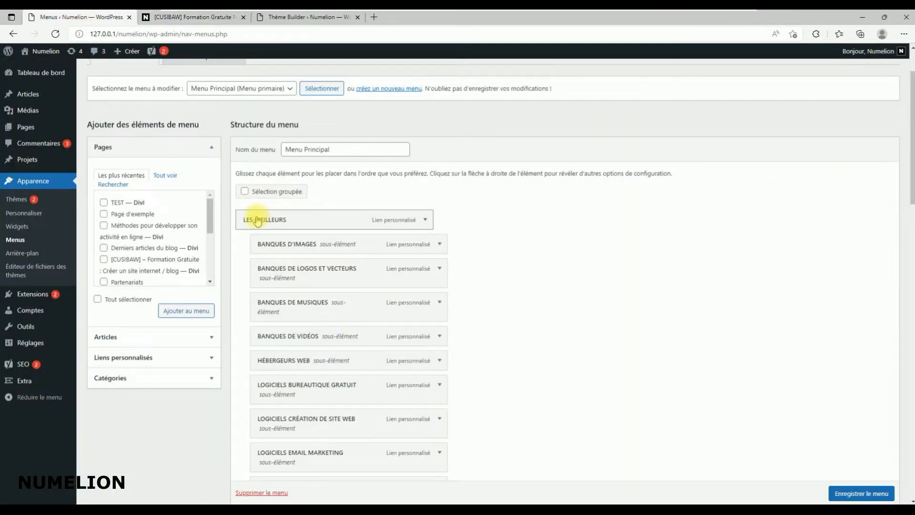
left_click(424, 220)
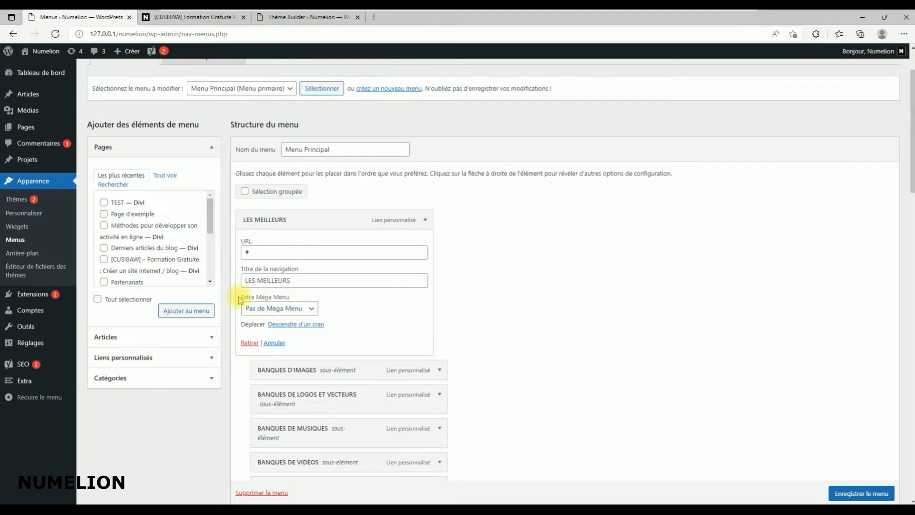
left_click(266, 309)
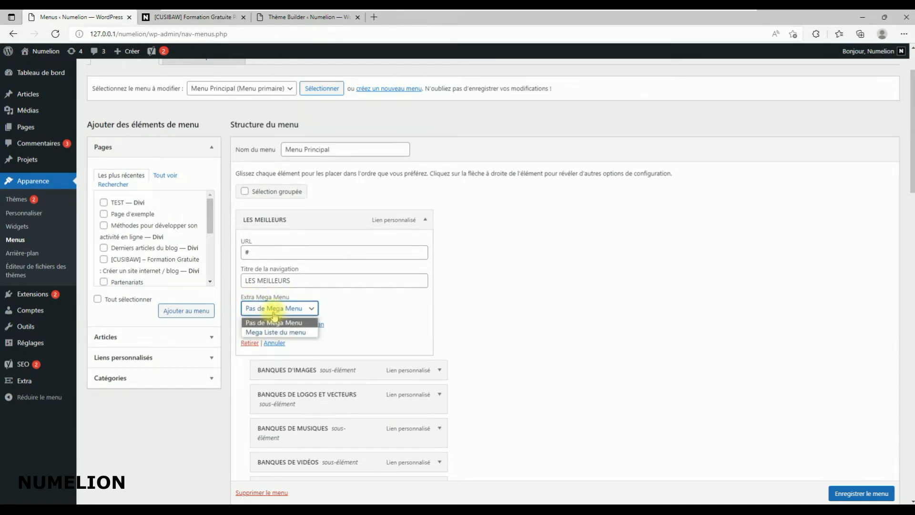
left_click(293, 322)
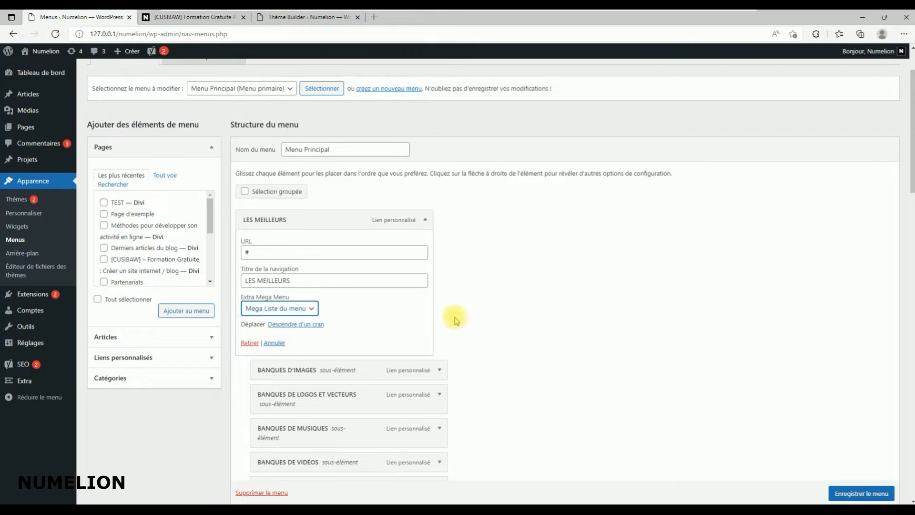
left_click(425, 223)
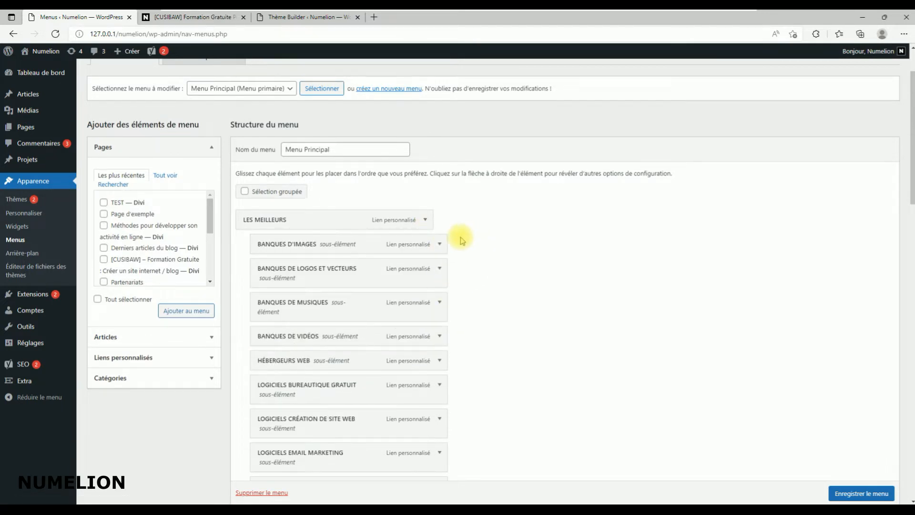
left_click(862, 494)
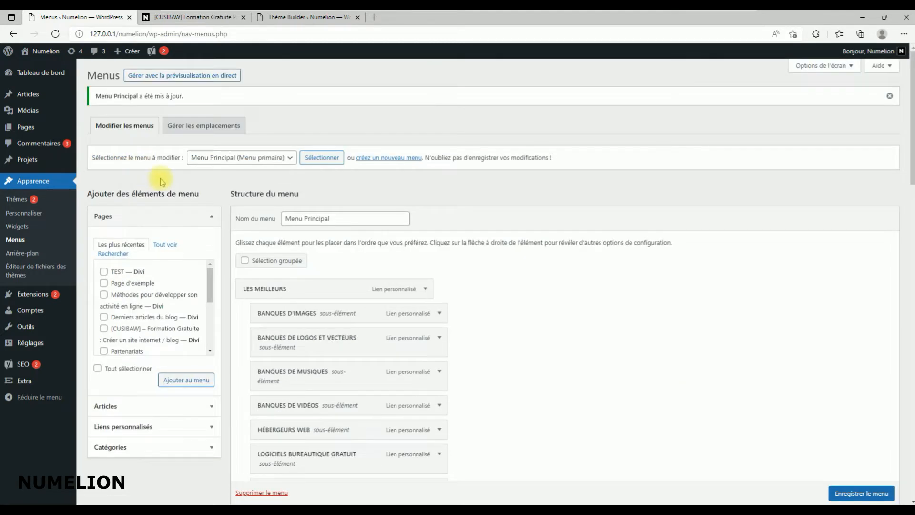
left_click(195, 17)
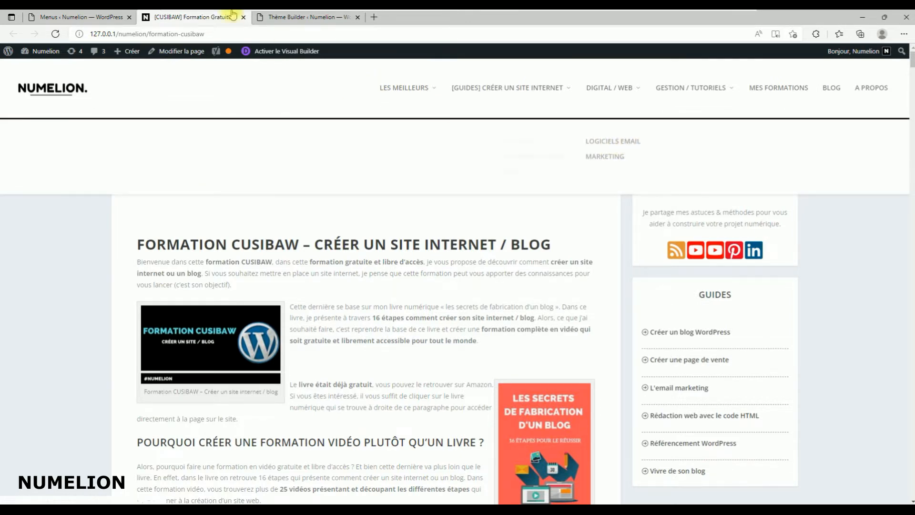
- Back in the menu editor, add a custom link with the text "Partie 1" and the URL "#" to Menu Principal
left_click(72, 17)
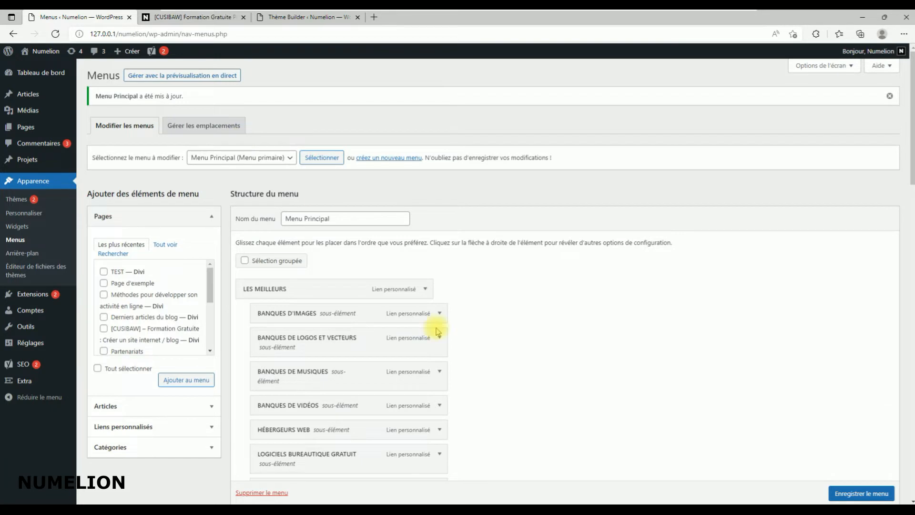
left_click(130, 426)
left_click(177, 323)
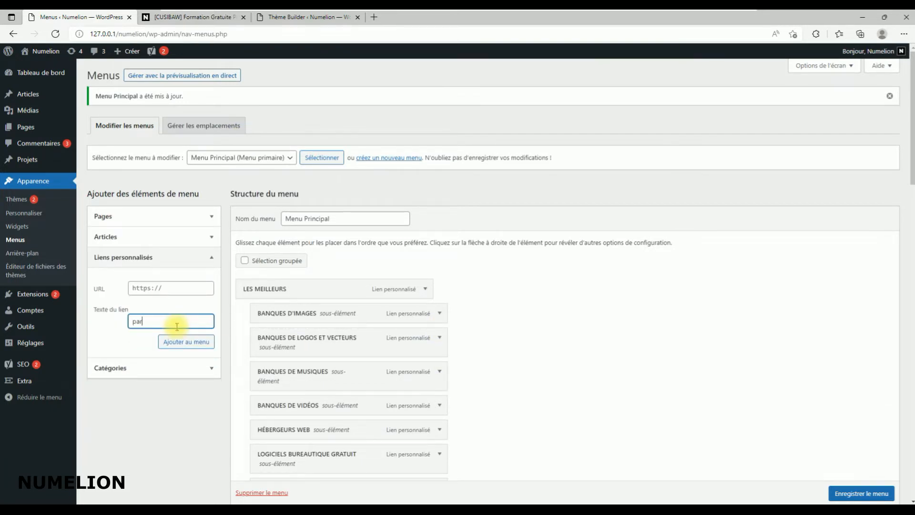
type("partie 1")
key("Home")
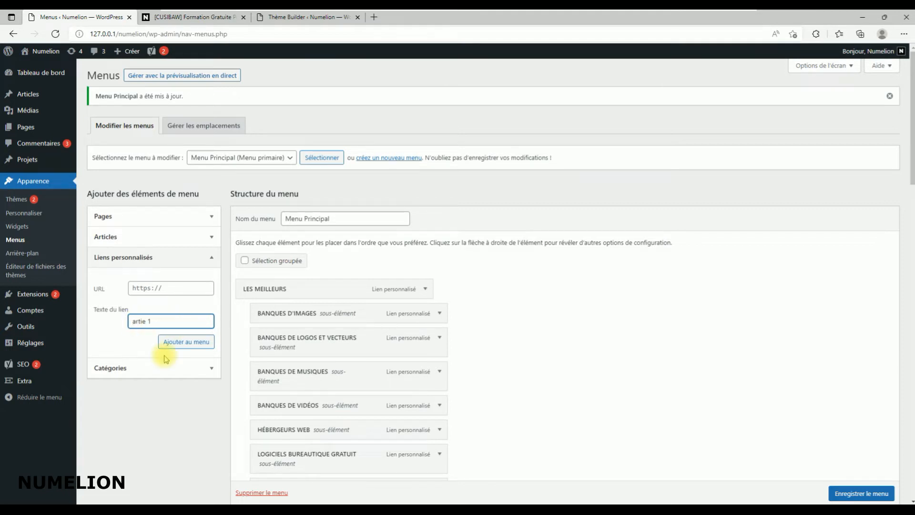
type("P")
left_click(181, 286)
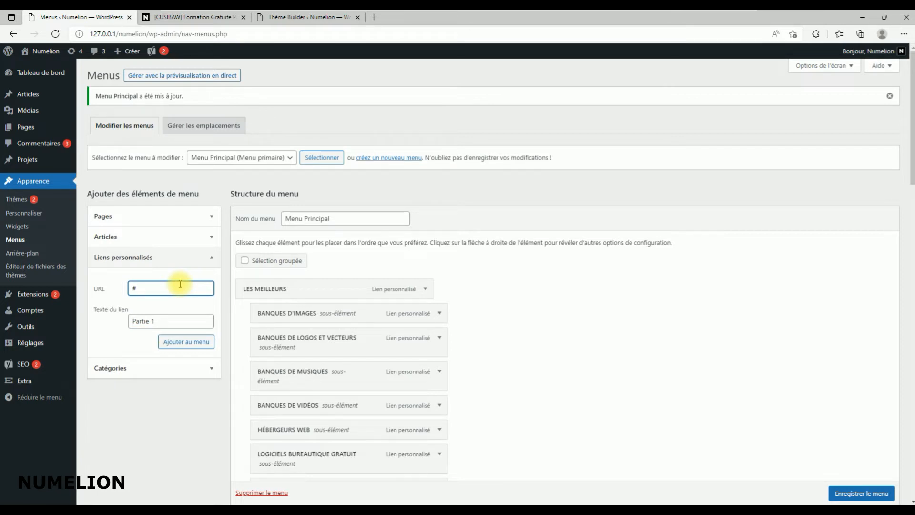
left_click(181, 343)
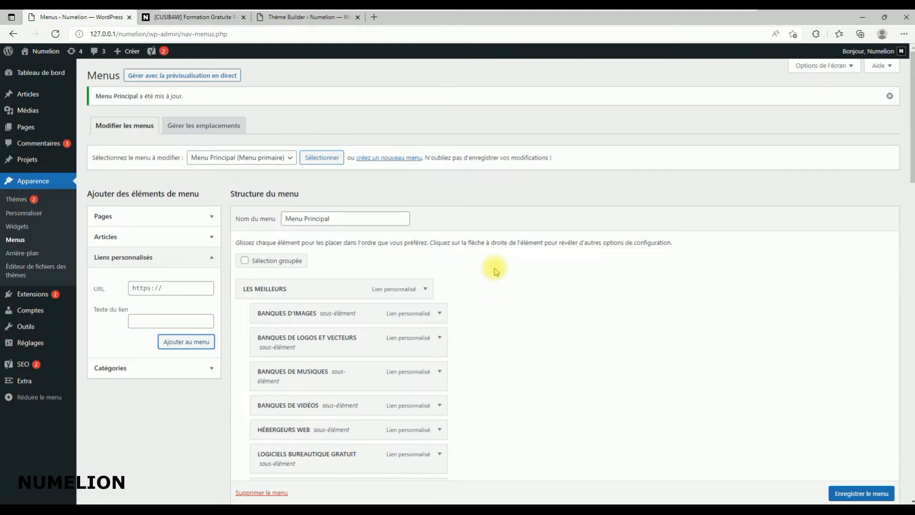
- Add a second custom link to the menu with the text "Partie 2" and the URL "#"
left_click(147, 319)
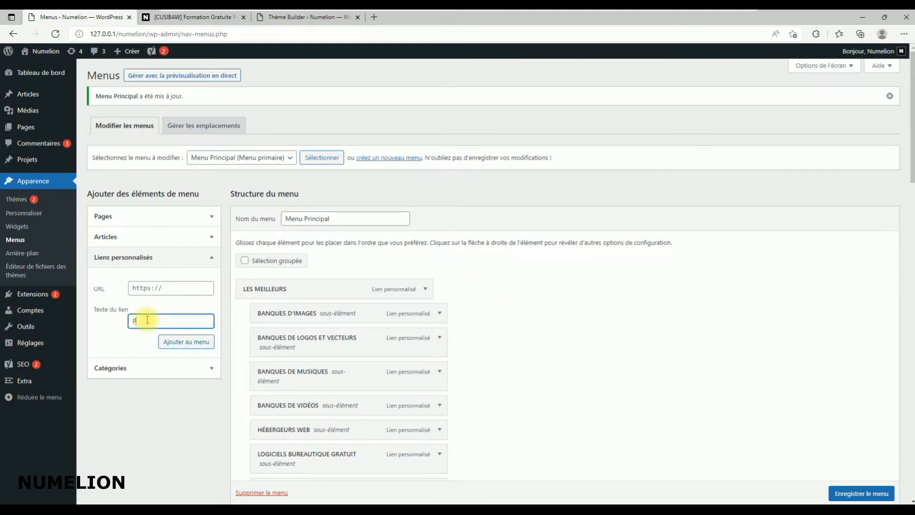
type("Partie 2")
triple_click(174, 288)
type("#")
key("Return")
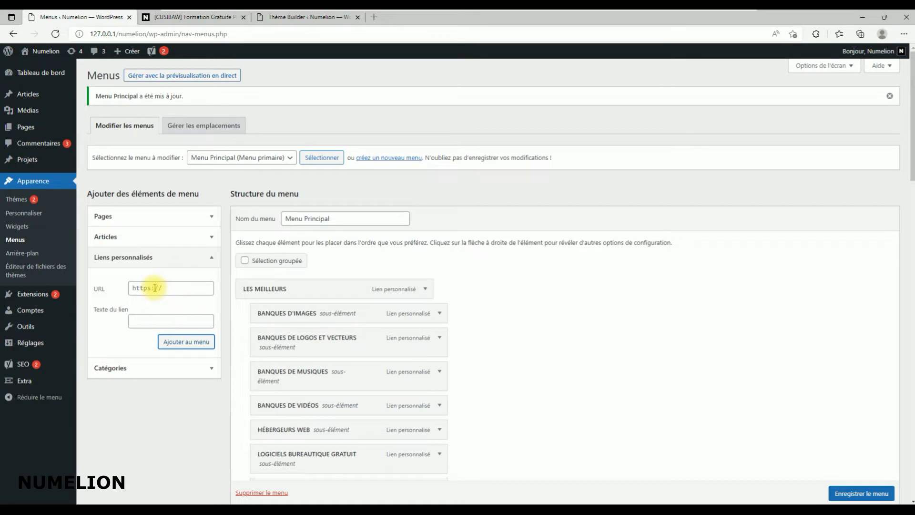
- Add a third custom link to the menu with the text "Partie 3" and the URL "#"
left_click(155, 287)
left_click(156, 319)
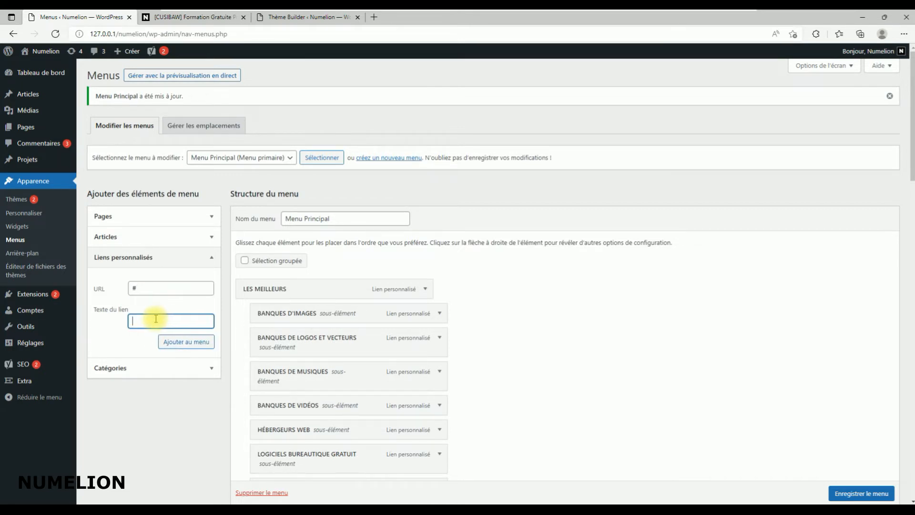
type("Partie 3")
left_click(186, 342)
- Move Partie 1 directly under LES MEILLEURS as a sub-item and nest the four BANQUES items (images, logos et vecteurs, musiques, vidéos) beneath it
scroll(376, 311, "down", 15)
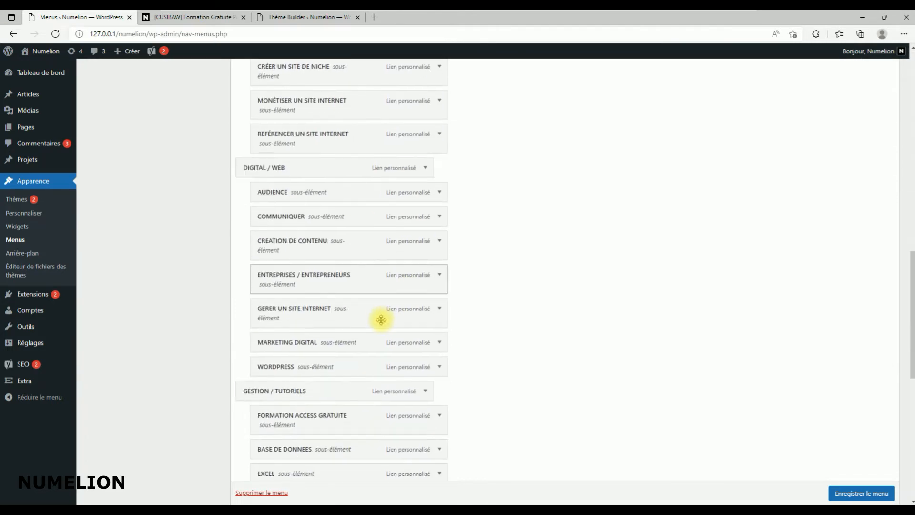
left_click_drag(263, 273, 286, 125)
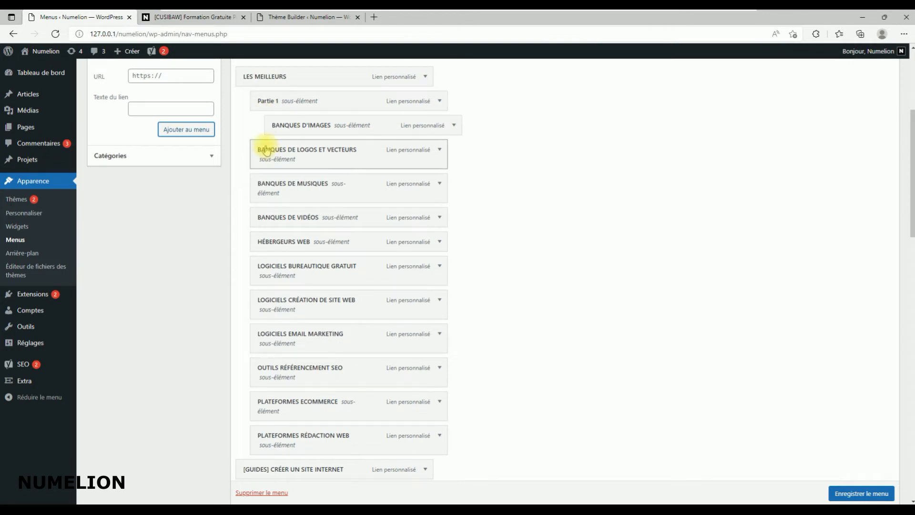
left_click_drag(280, 156, 300, 184)
left_click_drag(283, 222, 305, 221)
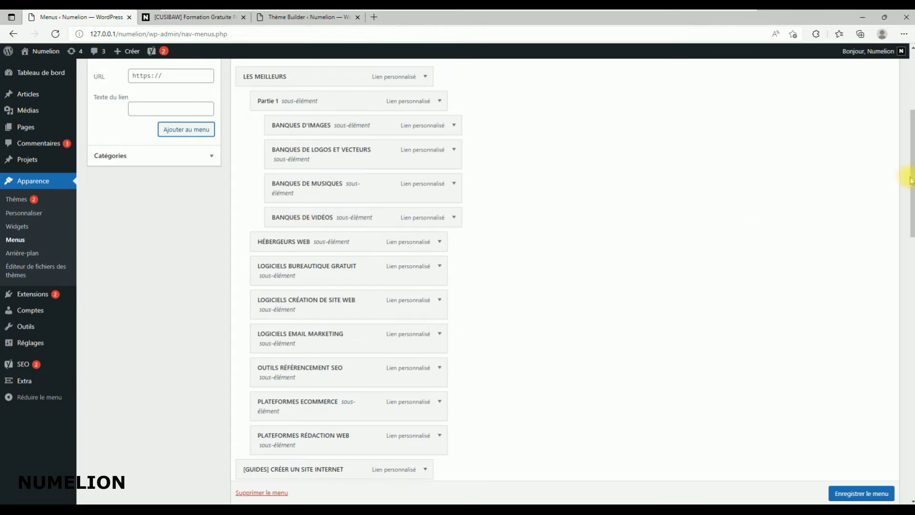
- Move Partie 2 above HÉBERGEURS WEB as a sub-item of LES MEILLEURS and nest HÉBERGEURS WEB and the three LOGICIELS items beneath it
left_click_drag(907, 181, 845, 419)
left_click_drag(249, 328, 273, 310)
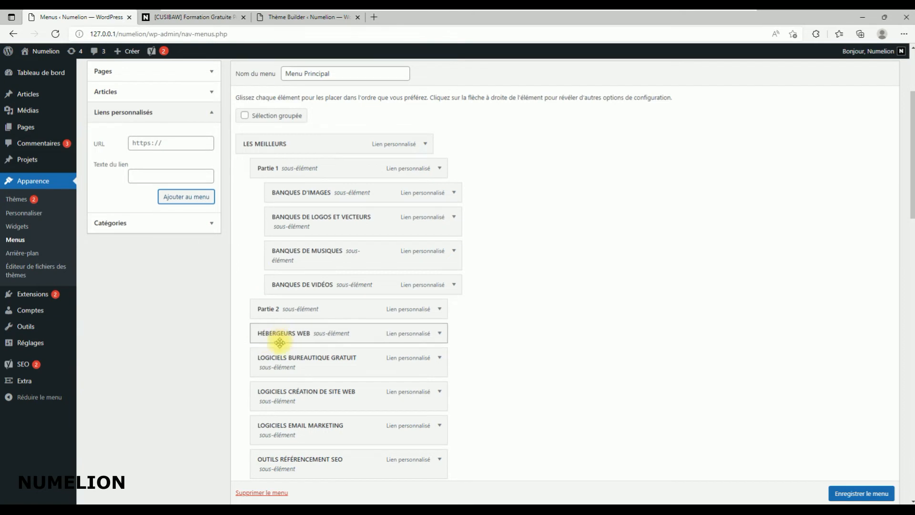
left_click_drag(276, 339, 288, 366)
left_click_drag(272, 400, 327, 406)
- Place Partie 3 above OUTILS RÉFÉRENCEMENT SEO as a LES MEILLEURS sub-item, nest that item and both PLATEFORMES items beneath it, and save the menu
scroll(357, 391, "down", 3)
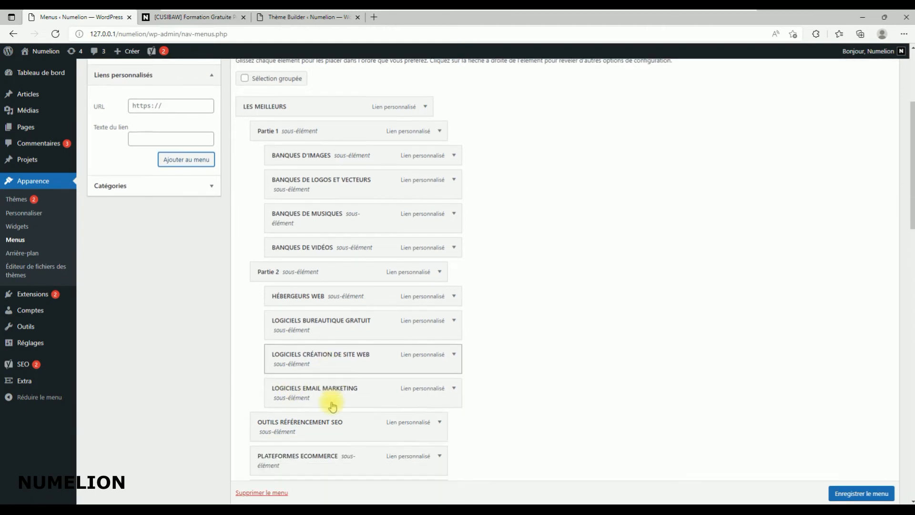
scroll(811, 334, "down", 15)
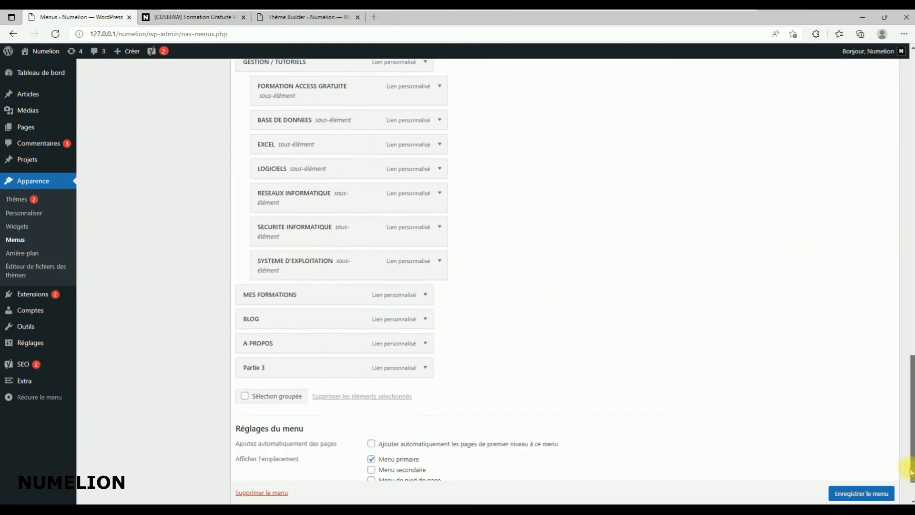
left_click_drag(301, 324, 308, 164)
left_click_drag(293, 197, 307, 197)
left_click_drag(305, 231, 329, 229)
scroll(374, 252, "up", 4)
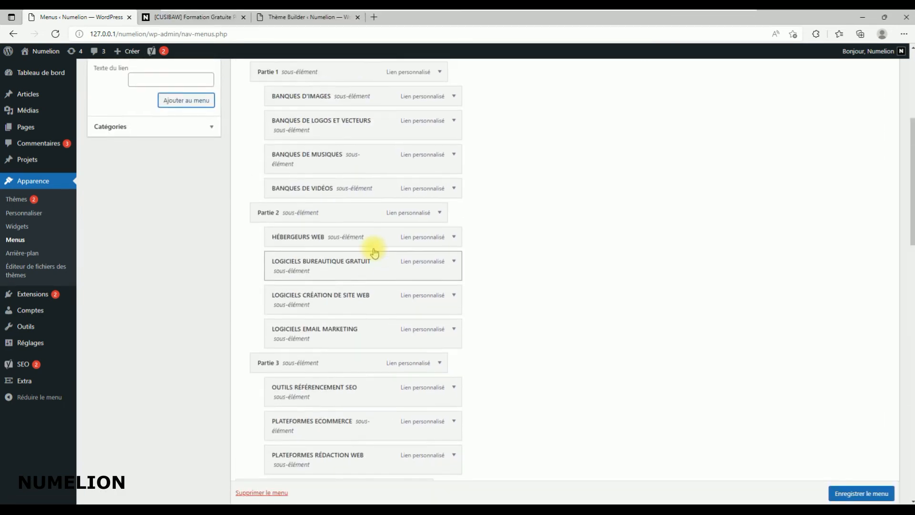
scroll(374, 253, "up", 3)
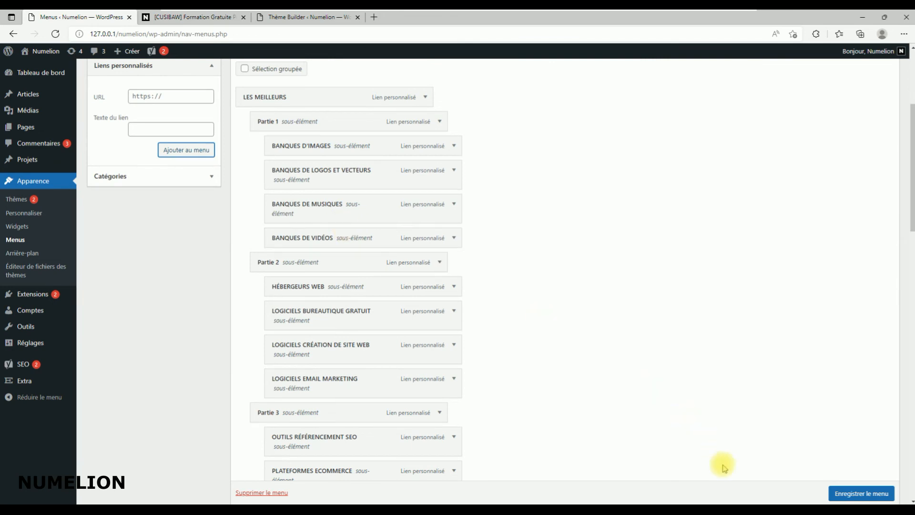
left_click(817, 492)
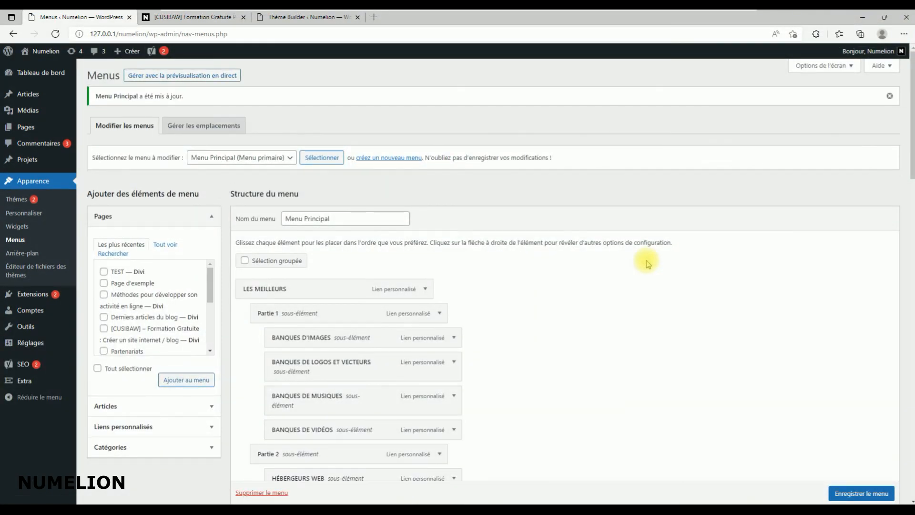
- Review the LES MEILLEURS item's settings and reload the live page to view its mega menu
left_click(426, 289)
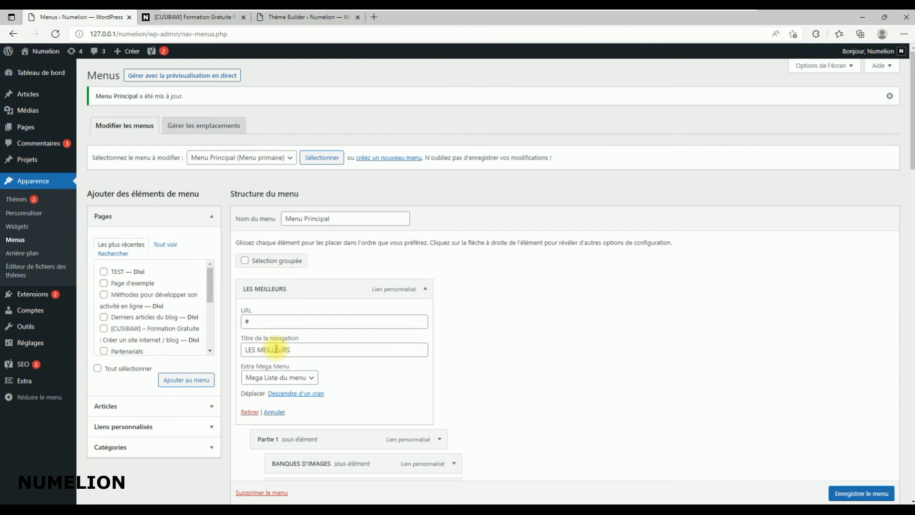
left_click(175, 16)
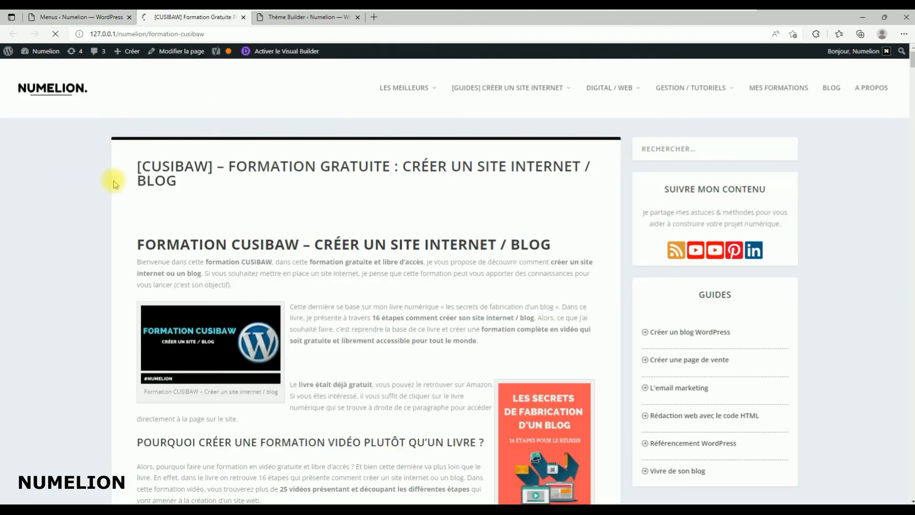
mouse_move(394, 90)
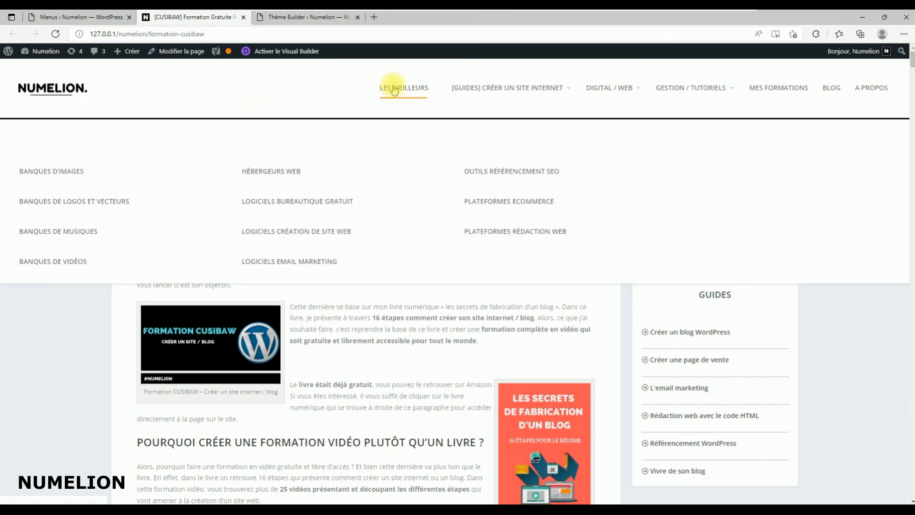